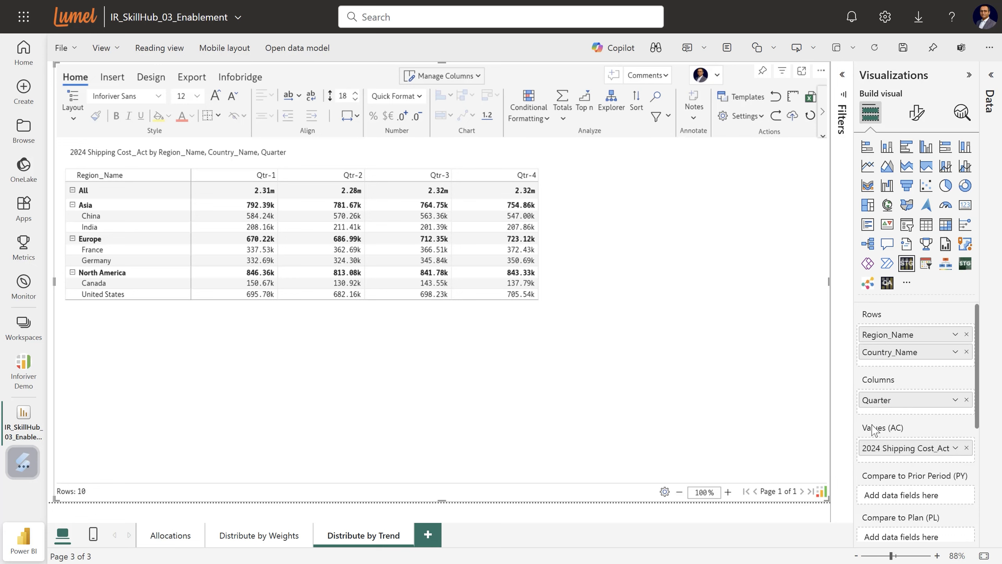
# Step: Collapse the Visualizations pane and set the column grand total to Left, ahead of the quarter columns
pyautogui.click(969, 76)
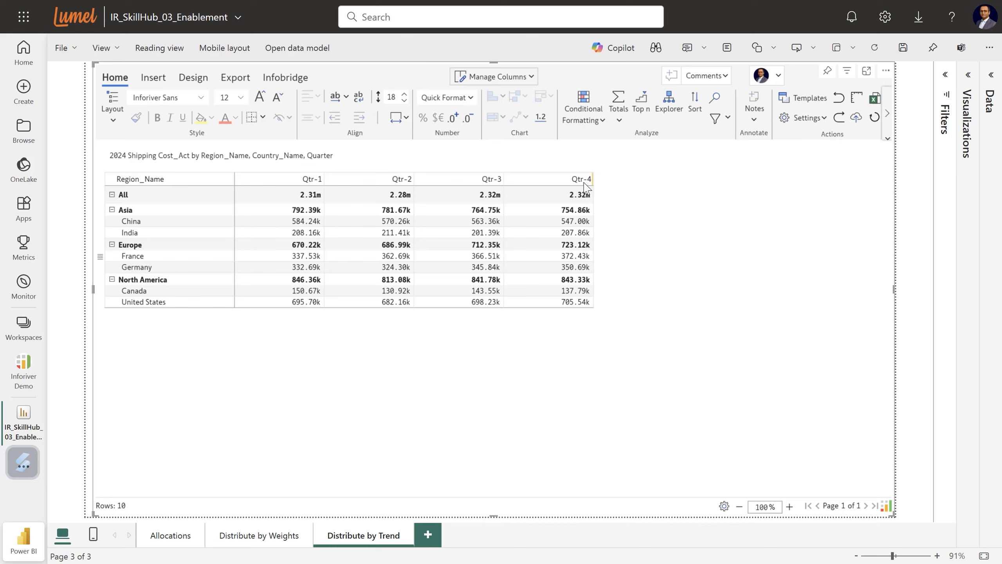
pyautogui.click(619, 120)
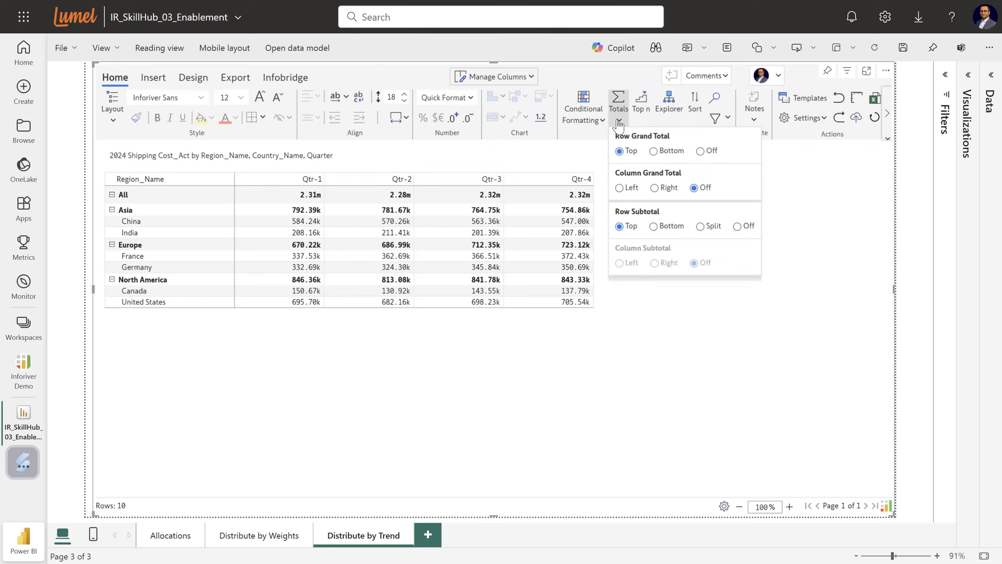
pyautogui.click(620, 188)
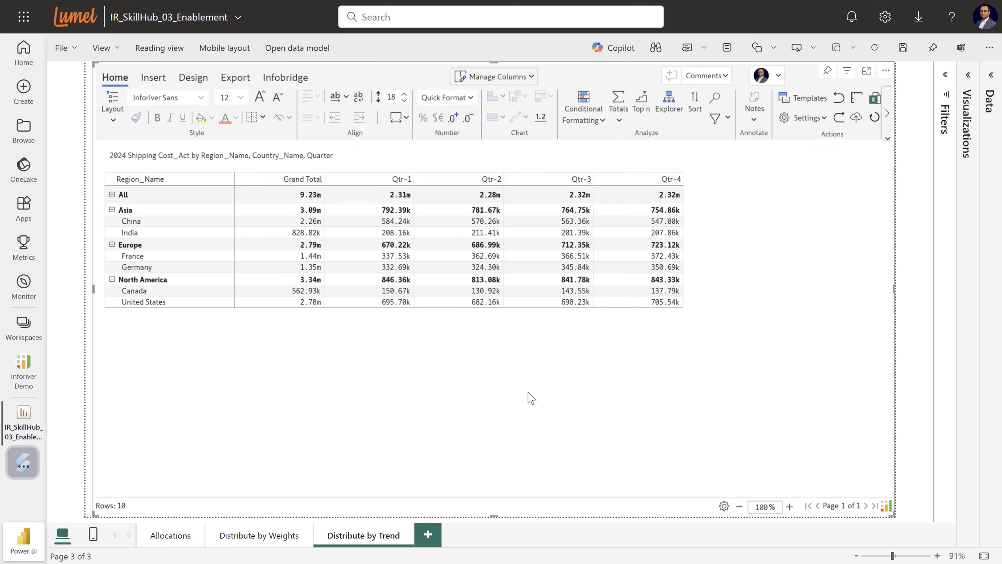
# Step: Insert an empty number data input series as a visual measure titled 2025 Shipping Cost_Pln
pyautogui.click(154, 79)
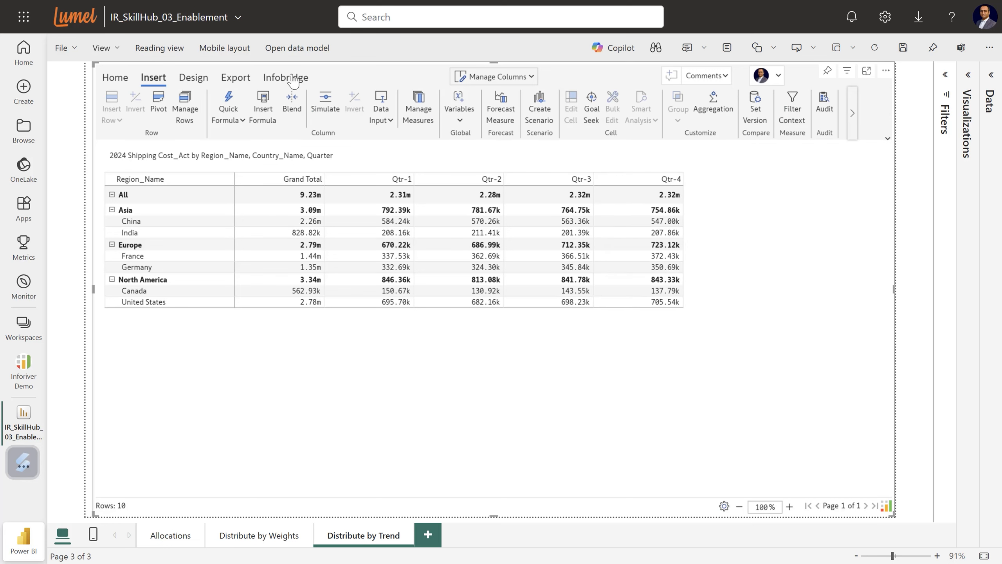
pyautogui.click(391, 122)
pyautogui.moveTo(444, 139)
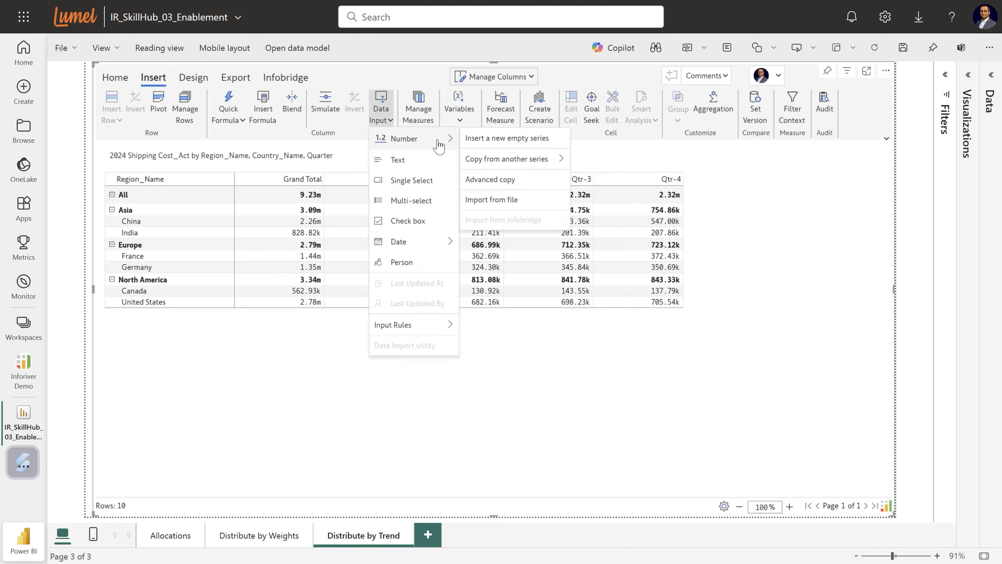
pyautogui.moveTo(502, 160)
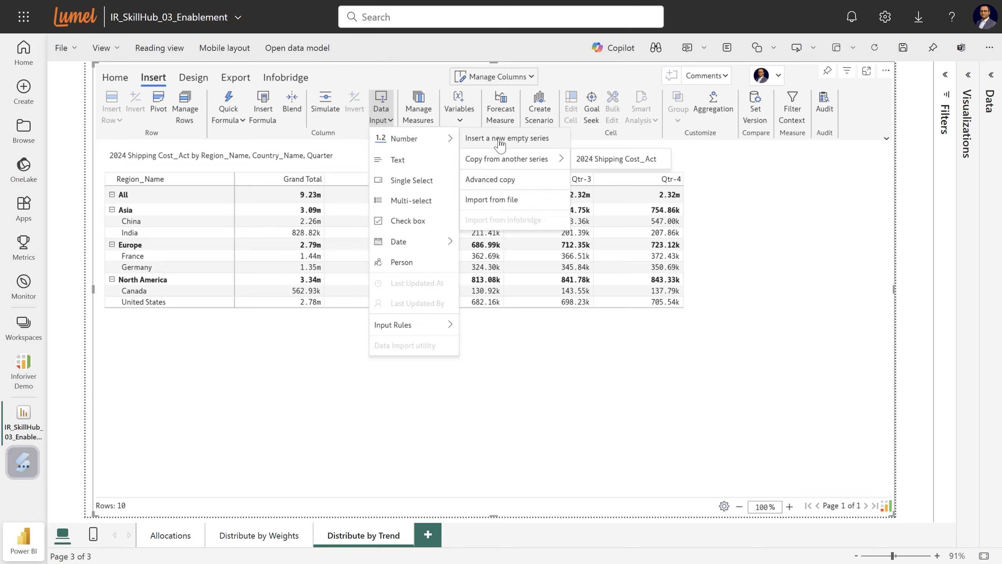
pyautogui.click(498, 139)
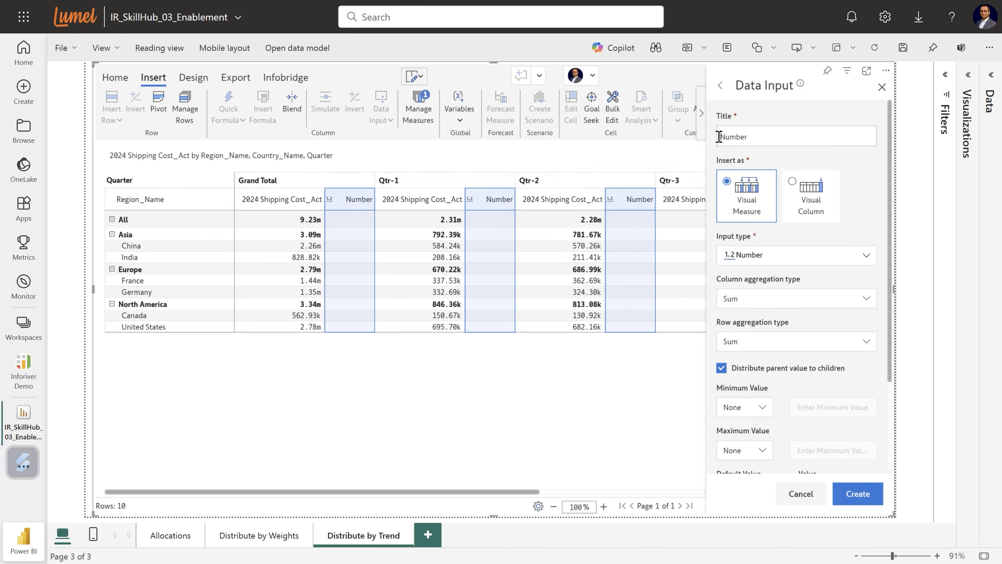
pyautogui.doubleClick(732, 137)
pyautogui.write('2025 Shipping Cost')
pyautogui.press('BackSpace')
pyautogui.write('_Pln')
pyautogui.click(833, 483)
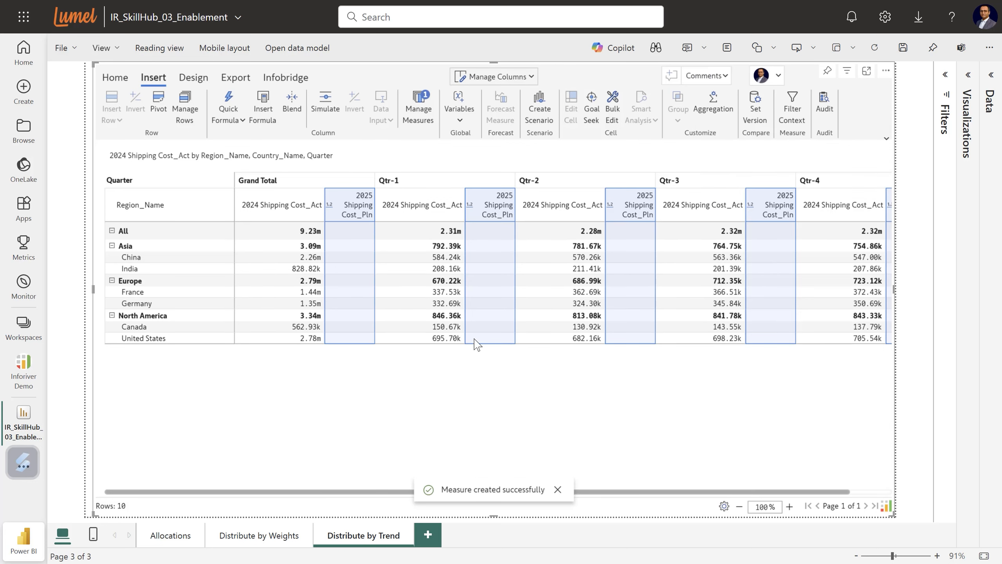
# Step: Enter 11m as the overall 2025 Shipping Cost_Pln grand total and distribute it by weights of 2024 Shipping Cost_Act
pyautogui.click(345, 229)
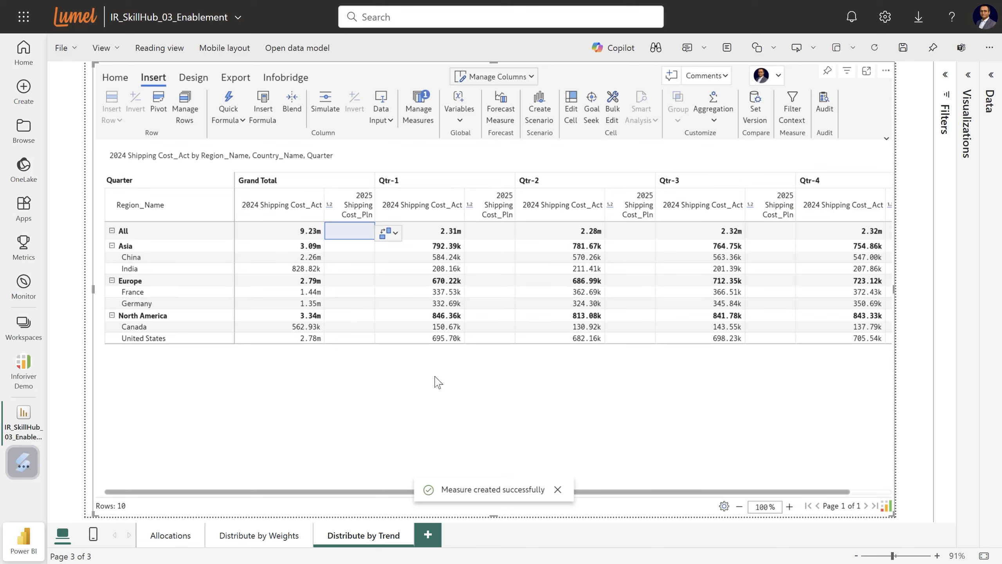
pyautogui.write('11m')
pyautogui.press('Return')
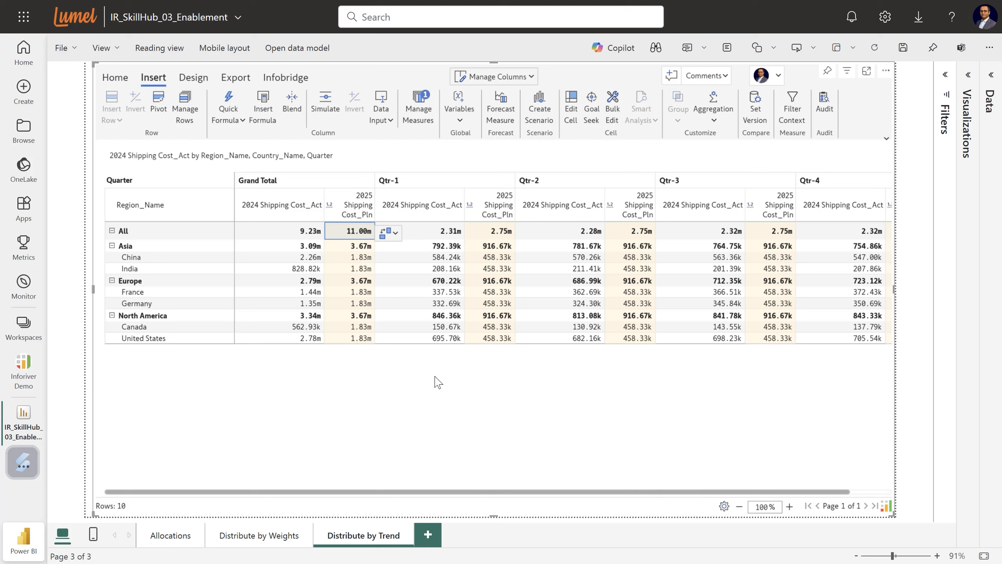
pyautogui.click(395, 238)
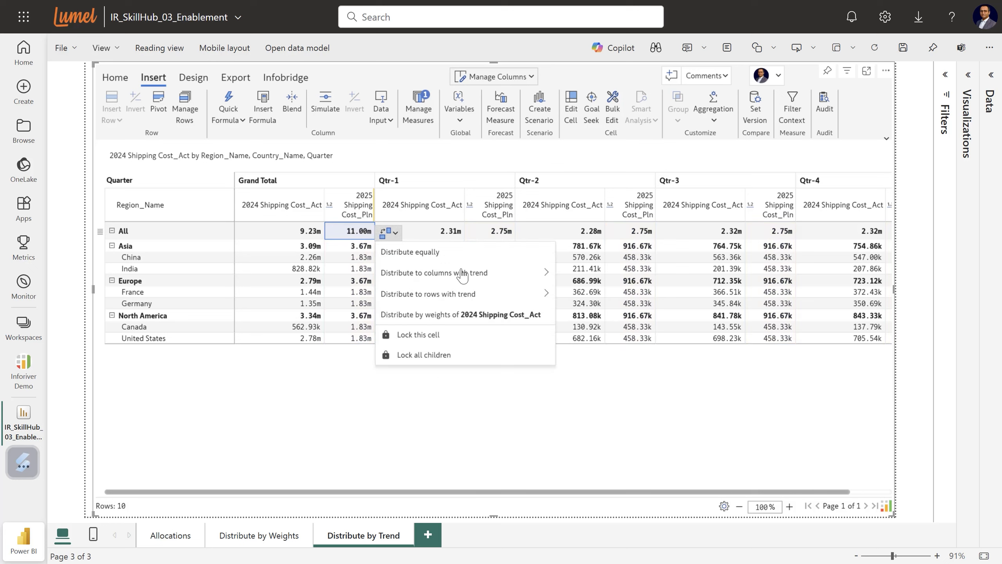
pyautogui.click(473, 316)
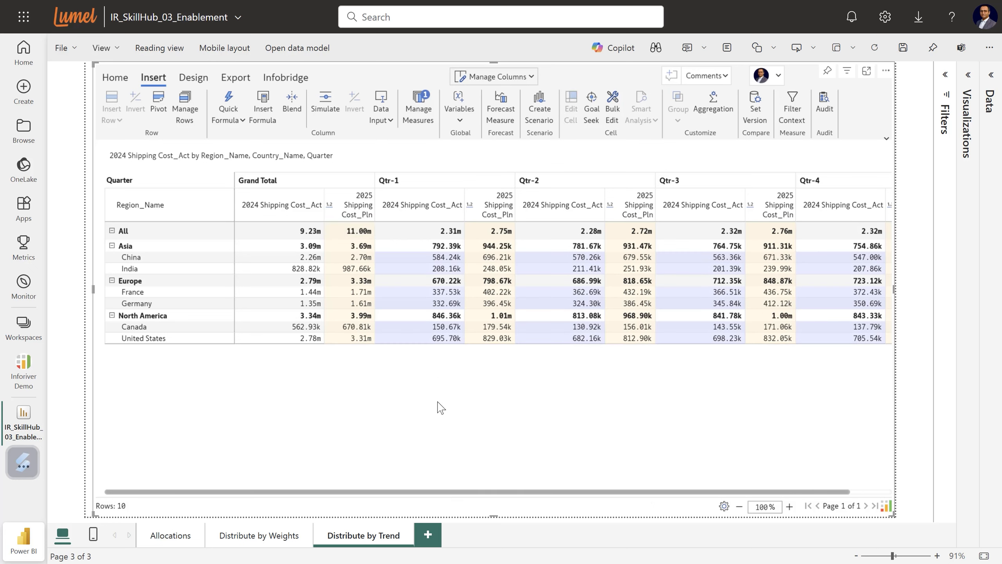
# Step: Hide the 2024 Shipping Cost_Act measure and widen the 2025 Shipping Cost_Pln columns
pyautogui.click(503, 78)
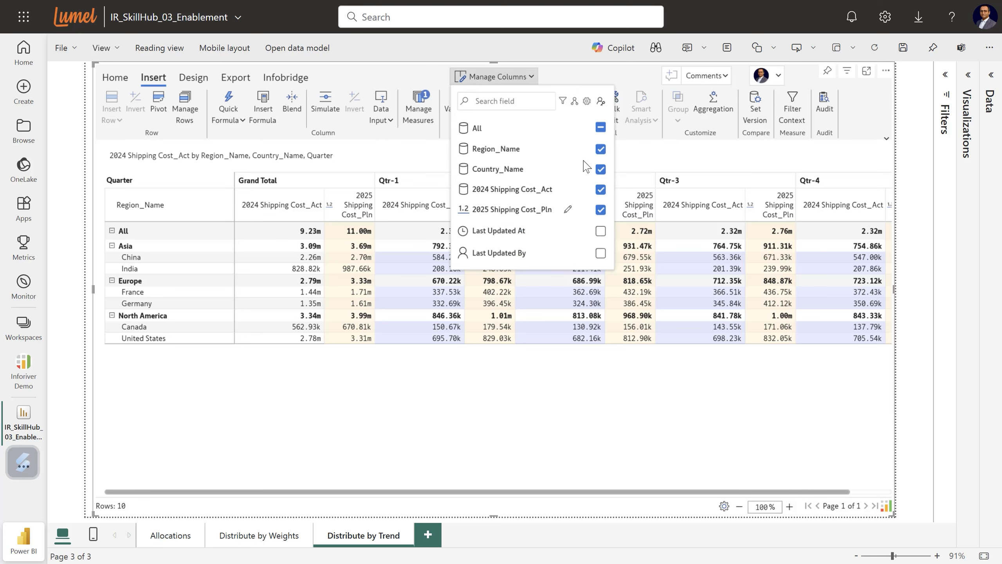
pyautogui.click(600, 190)
pyautogui.click(566, 394)
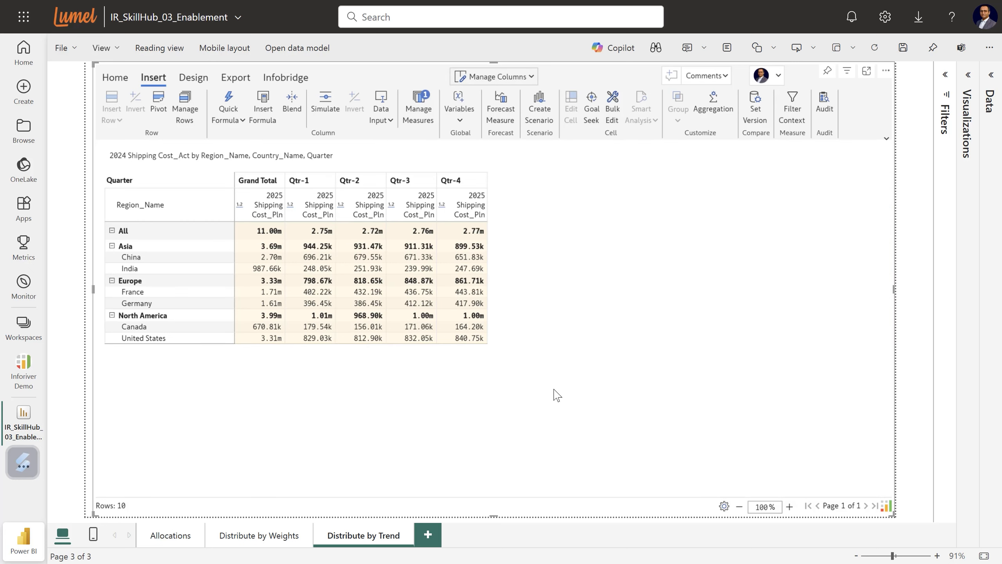
pyautogui.moveTo(288, 214); pyautogui.dragTo(311, 213)
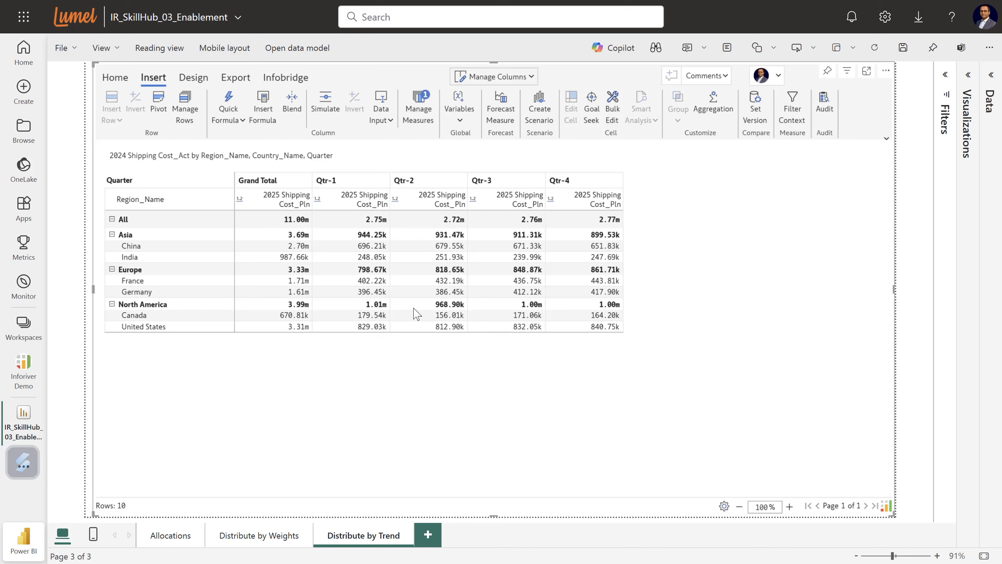
# Step: Distribute the overall 2025 Shipping Cost_Pln grand total to columns with a custom trend of 4%
pyautogui.click(290, 220)
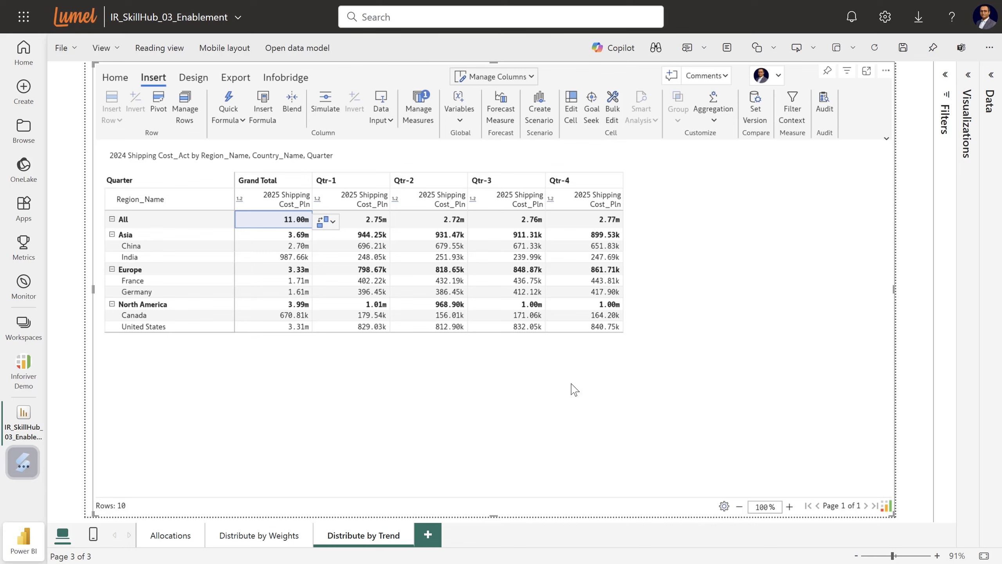
pyautogui.click(334, 224)
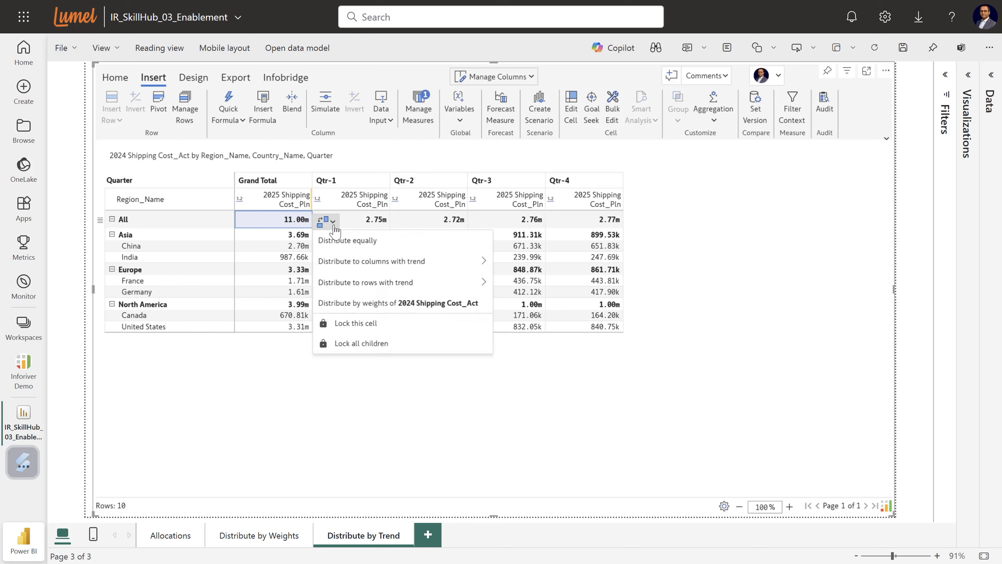
pyautogui.moveTo(347, 265)
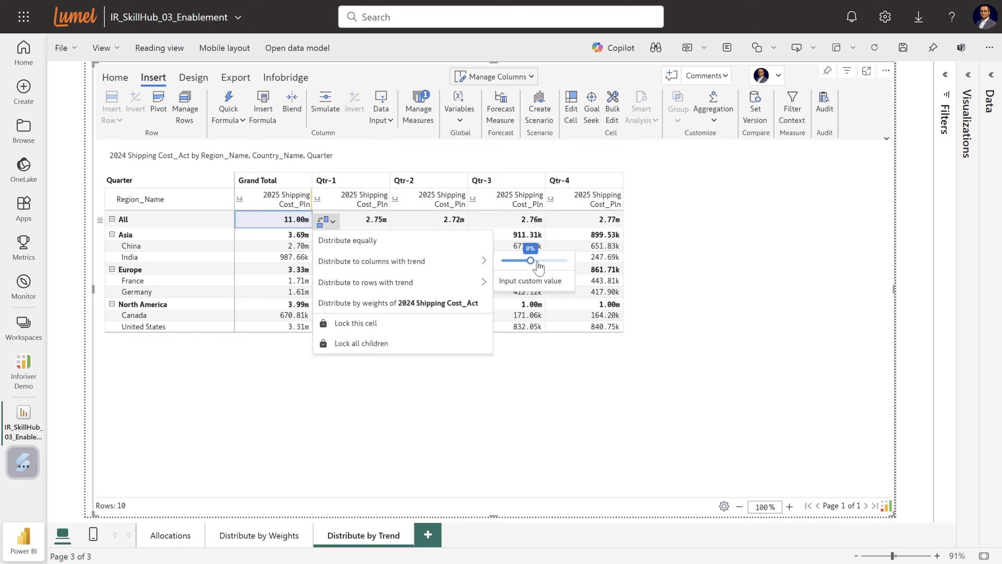
pyautogui.click(530, 281)
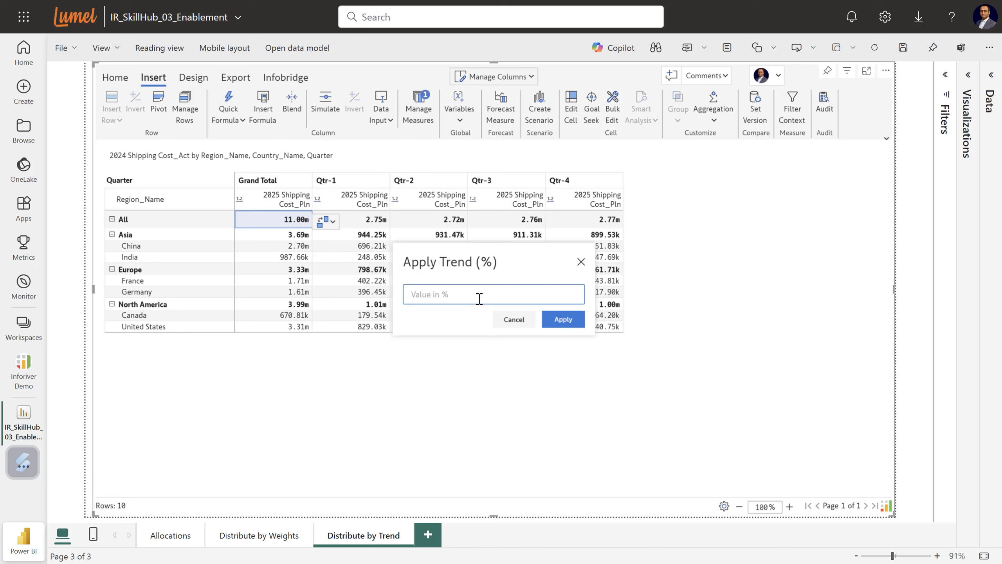
pyautogui.write('4')
pyautogui.click(563, 320)
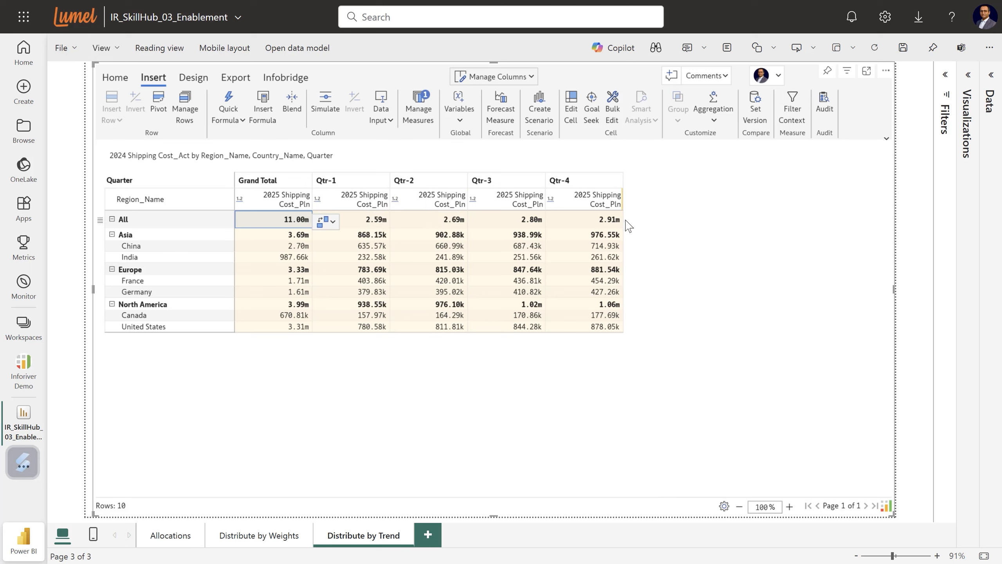
pyautogui.click(524, 430)
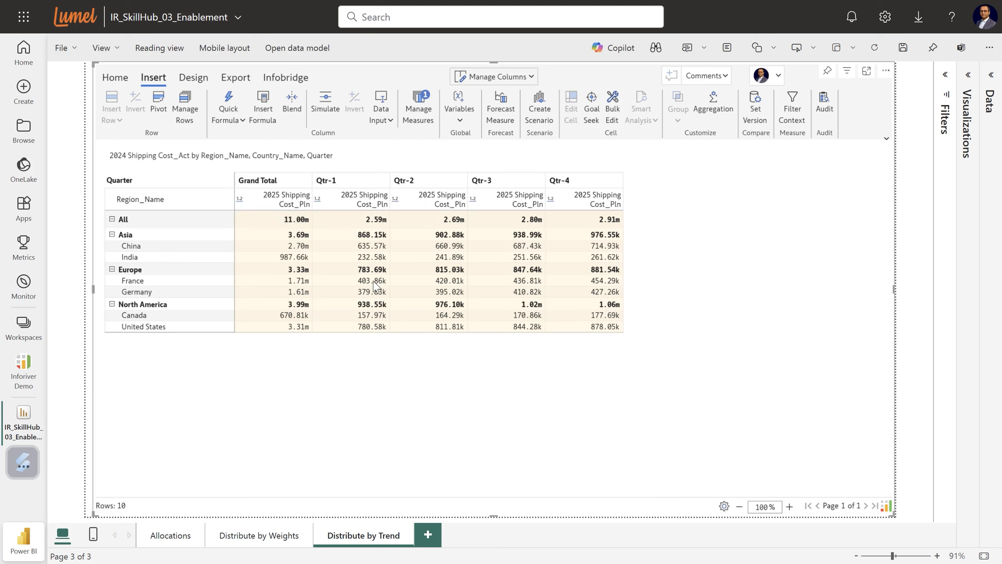
pyautogui.click(287, 222)
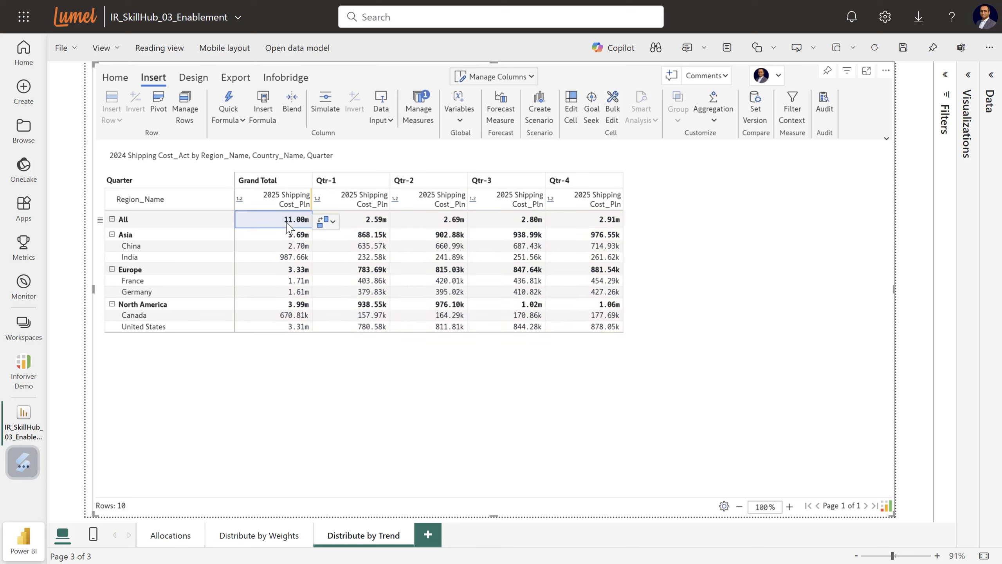
pyautogui.click(323, 349)
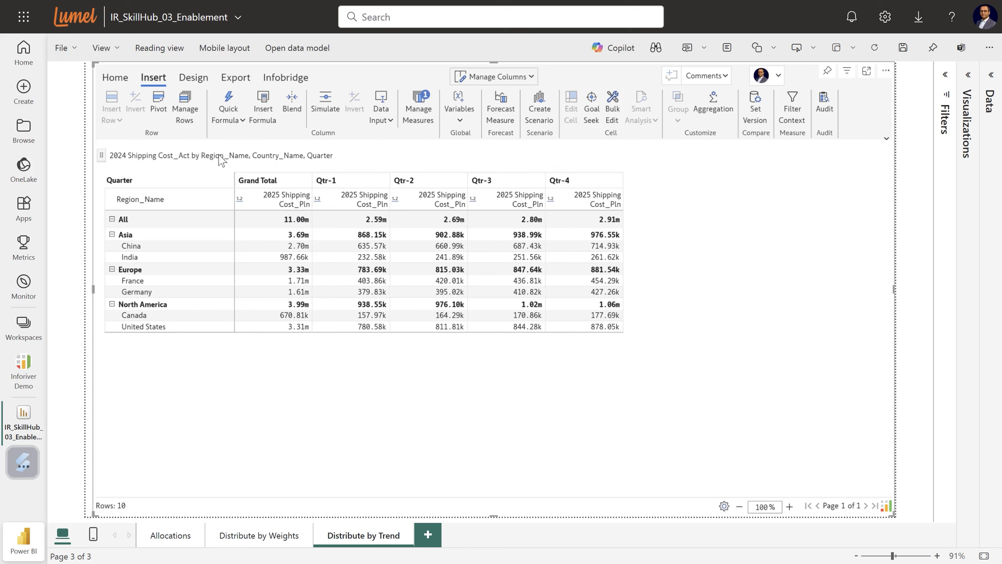
# Step: Add a % Contrib to Parent quick formula as a visual measure comparing 2025 Shipping Cost_Pln
pyautogui.click(241, 121)
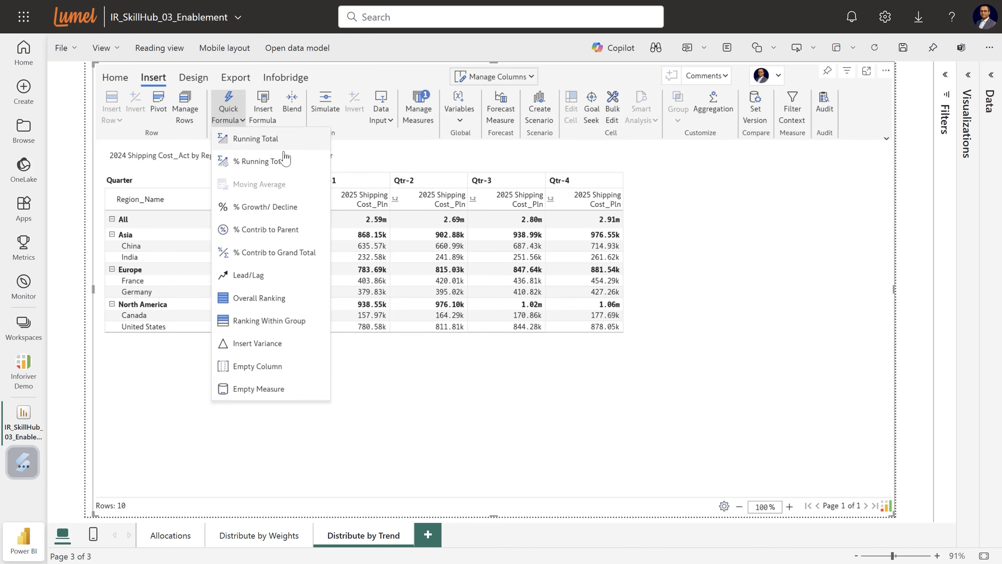
pyautogui.click(271, 233)
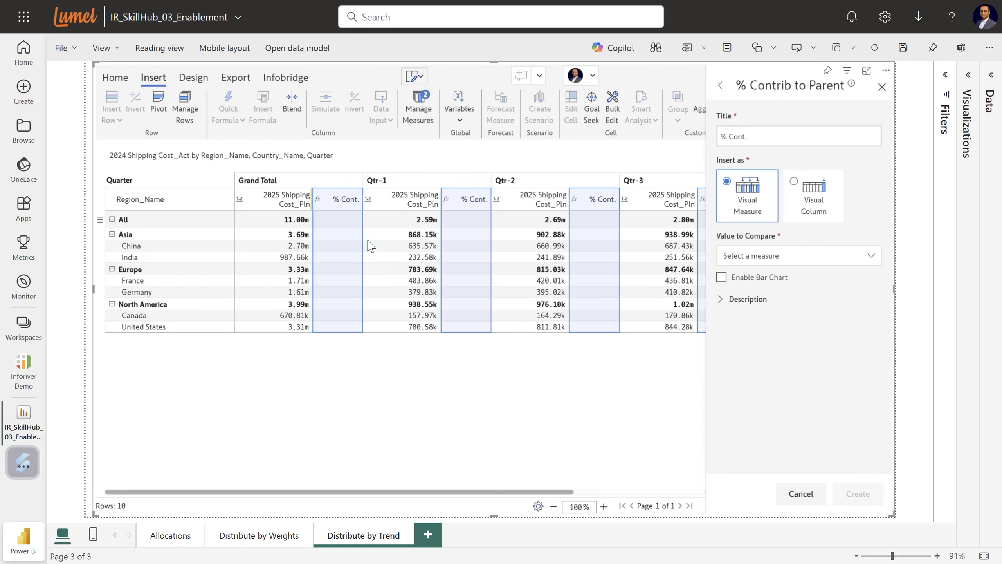
pyautogui.click(772, 257)
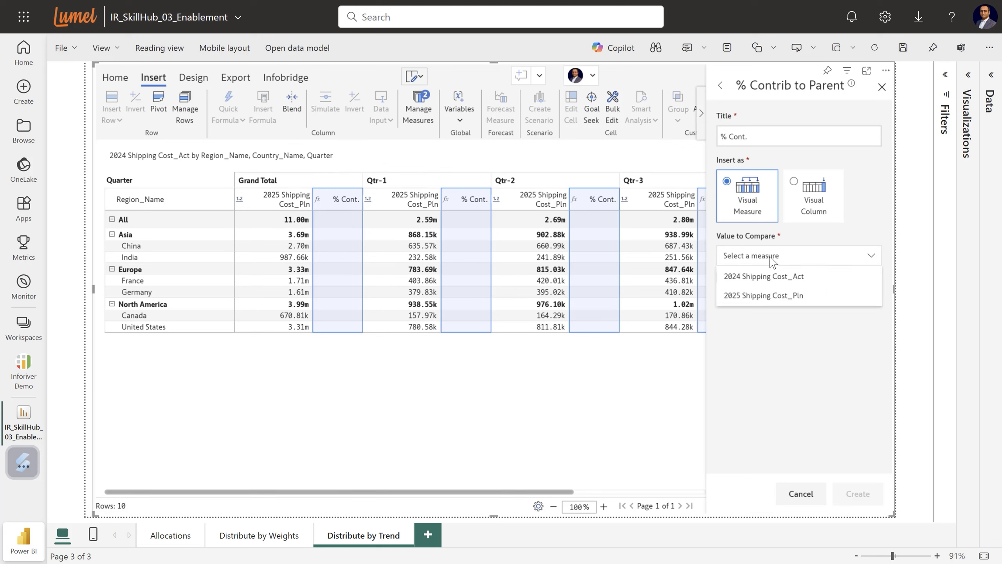
pyautogui.click(780, 299)
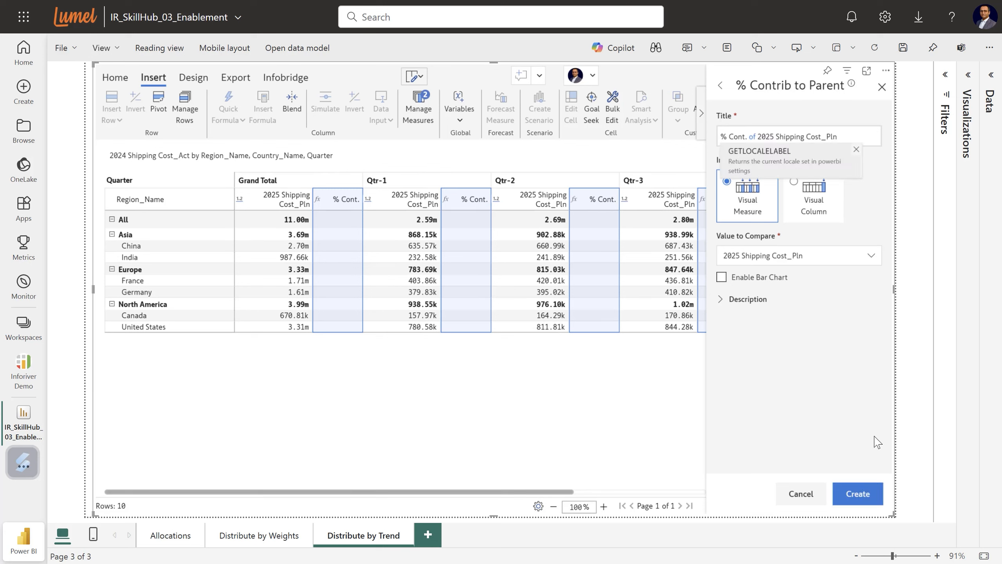
pyautogui.click(858, 495)
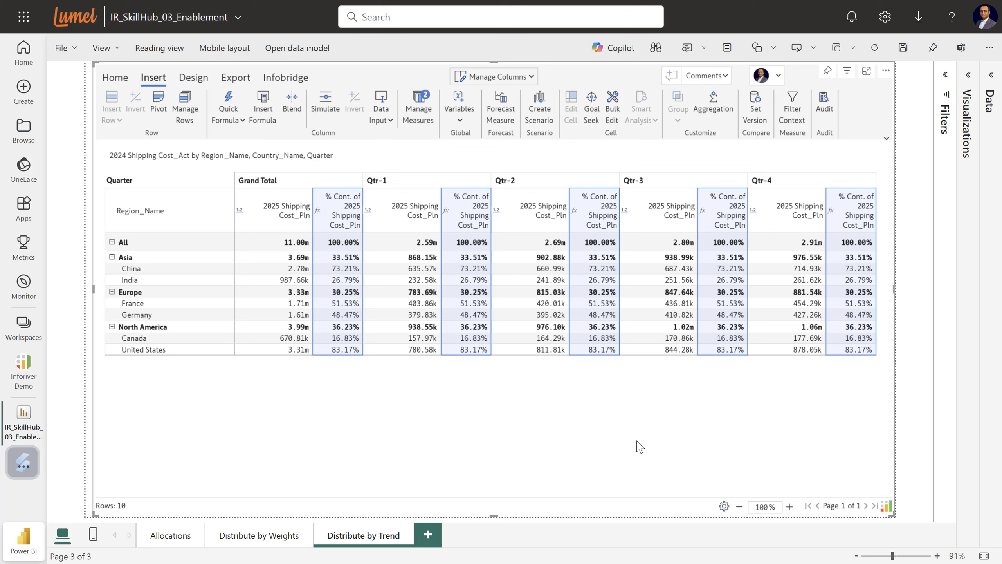
pyautogui.click(559, 431)
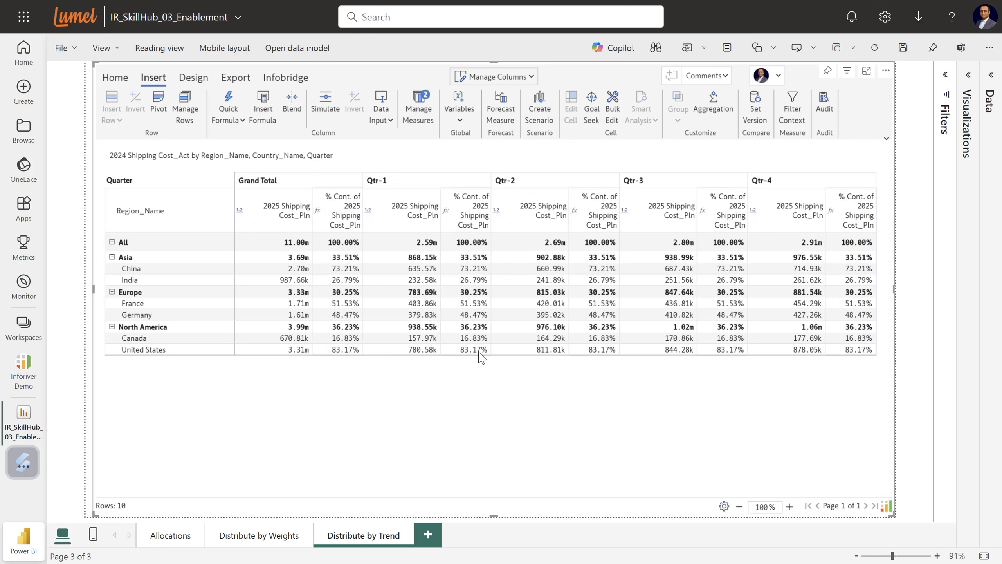
# Step: Distribute the Qtr-1 total of 2025 Shipping Cost_Pln equally across its regions and countries
pyautogui.click(413, 246)
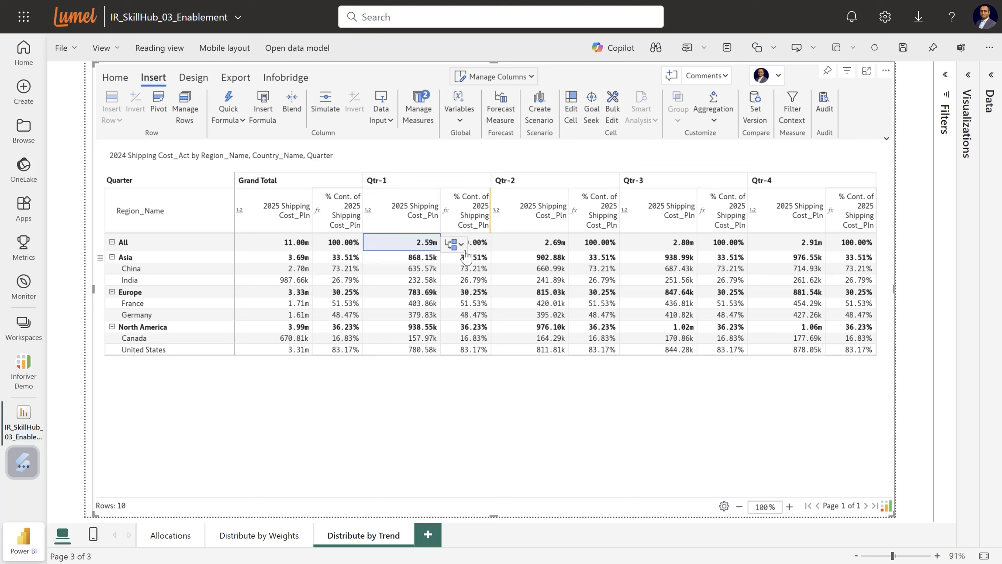
pyautogui.click(462, 246)
pyautogui.click(481, 264)
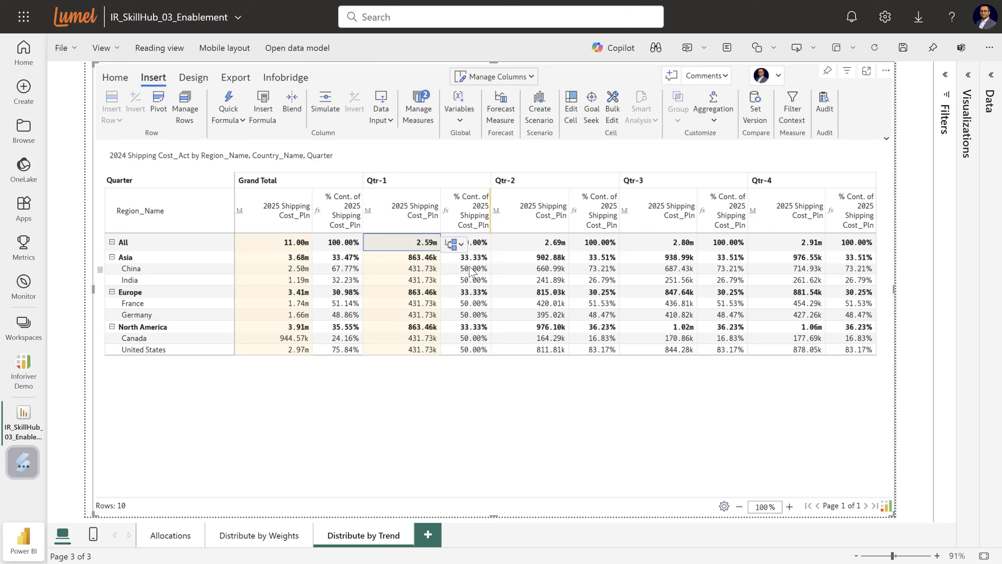
pyautogui.click(469, 269)
pyautogui.click(474, 281)
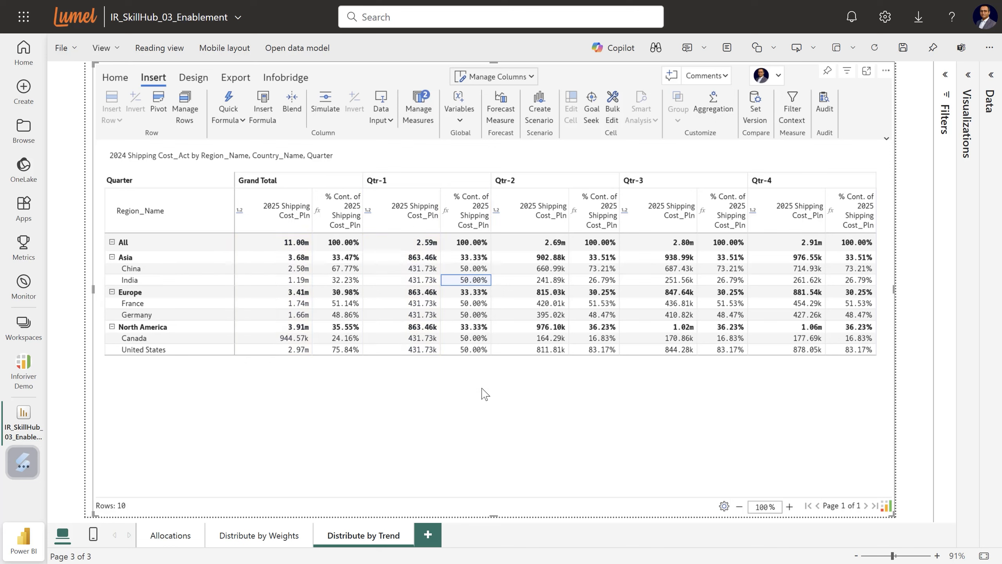
# Step: Distribute the Qtr-1 total of 2025 Shipping Cost_Pln to rows with a custom trend of 2%
pyautogui.click(415, 246)
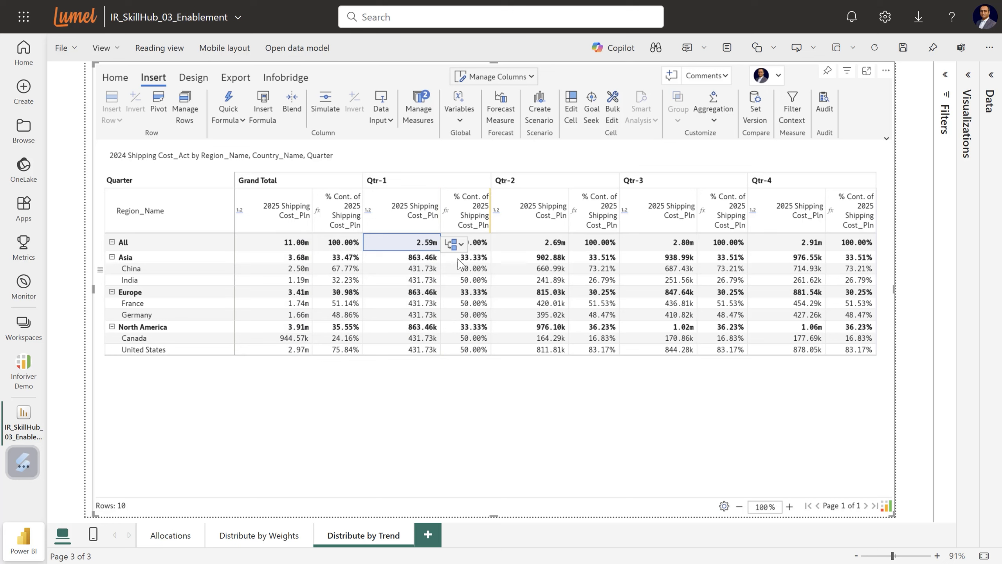
pyautogui.click(460, 245)
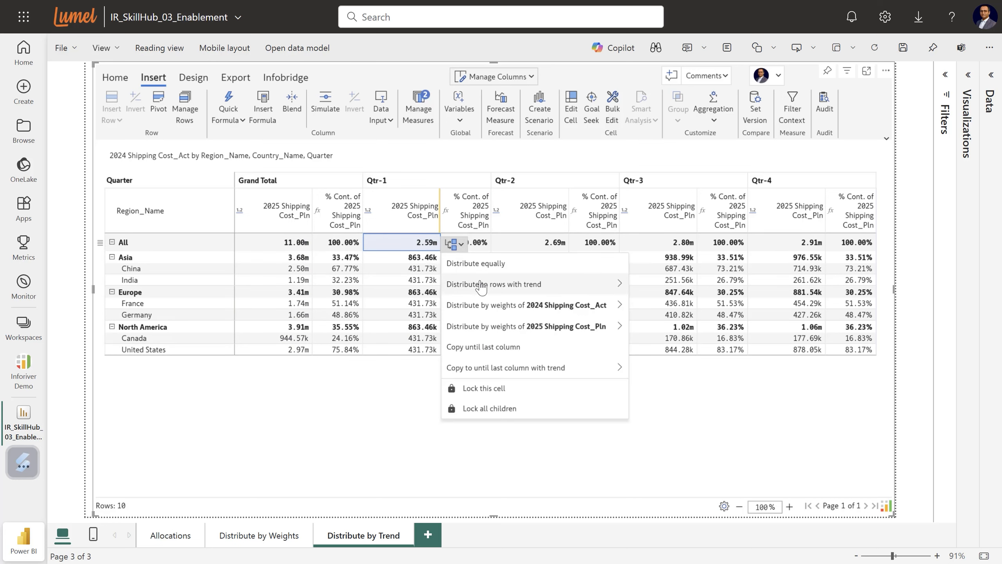
pyautogui.moveTo(483, 284)
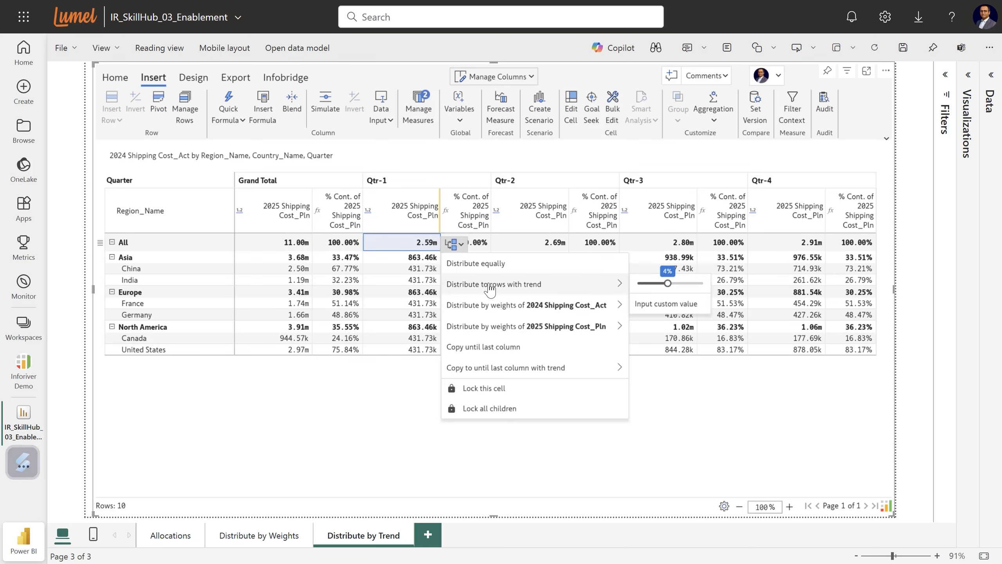
pyautogui.click(666, 303)
pyautogui.moveTo(428, 297); pyautogui.dragTo(393, 301)
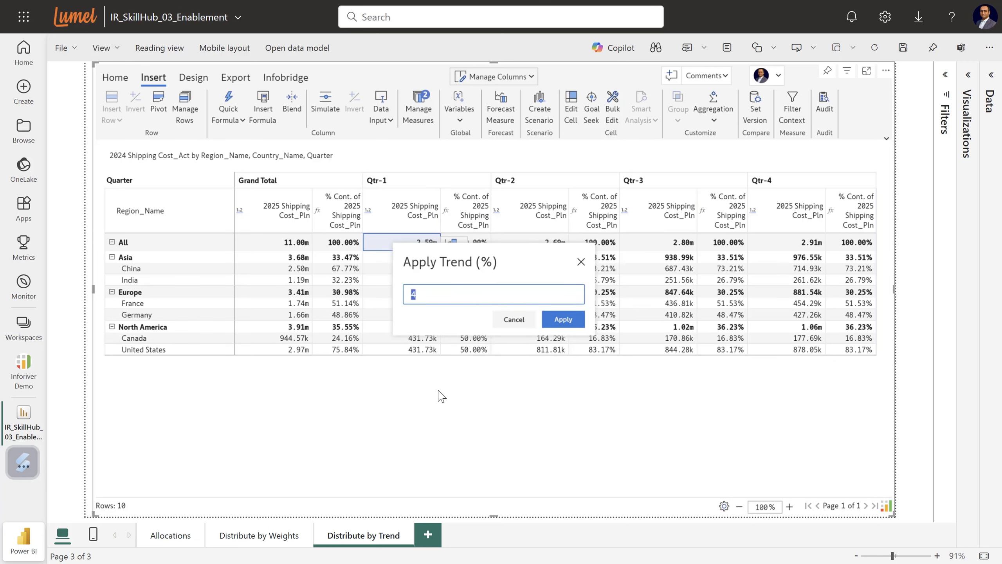
pyautogui.write('2')
pyautogui.click(563, 319)
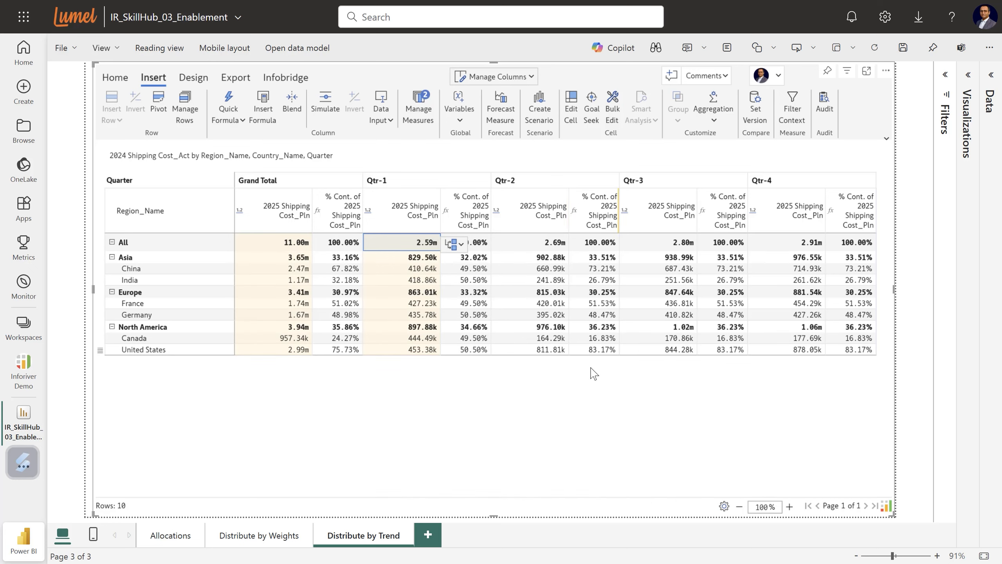
# Step: Examine the Qtr-1 percentage contributions of the countries within Asia, Europe and North America
pyautogui.click(475, 269)
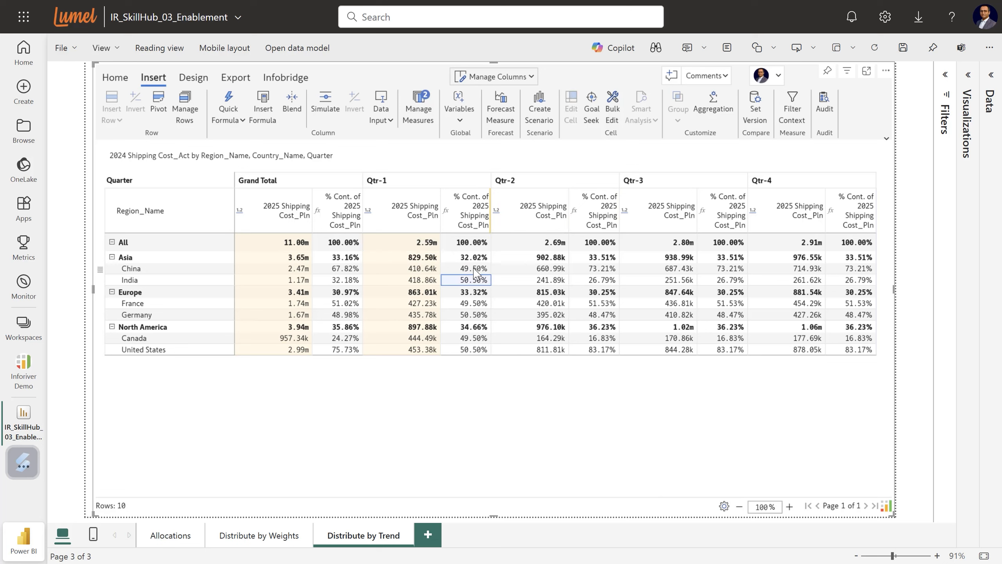
pyautogui.click(476, 281)
pyautogui.click(478, 304)
pyautogui.click(479, 315)
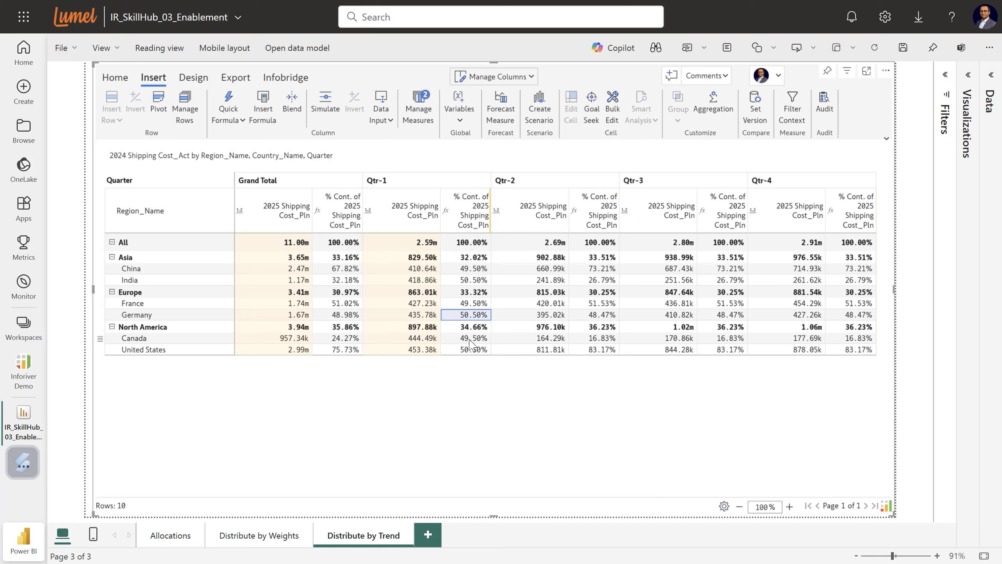
pyautogui.click(470, 339)
pyautogui.click(473, 350)
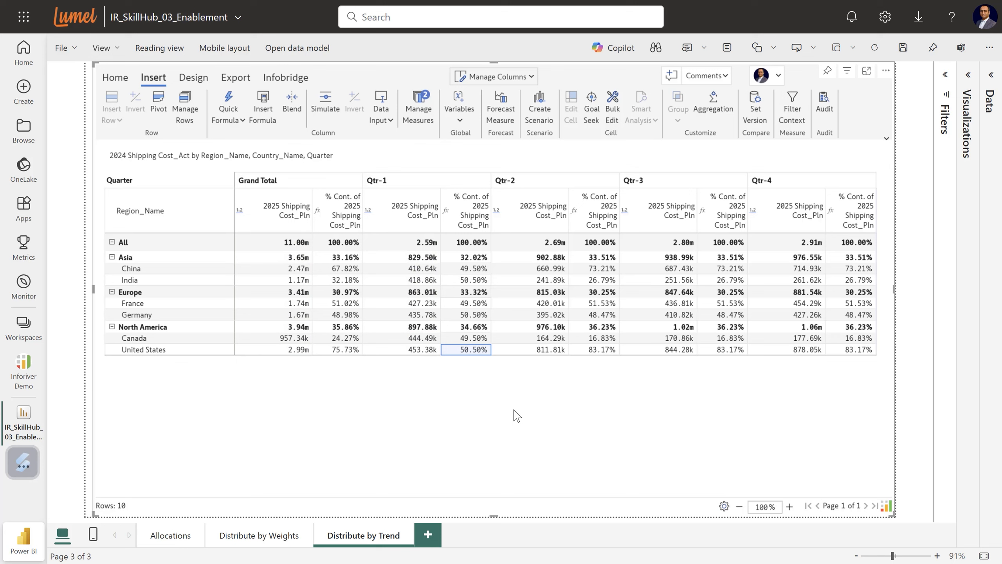
# Step: Redistribute the Qtr-1 total of 2025 Shipping Cost_Pln to rows with a custom trend of 4%
pyautogui.click(420, 247)
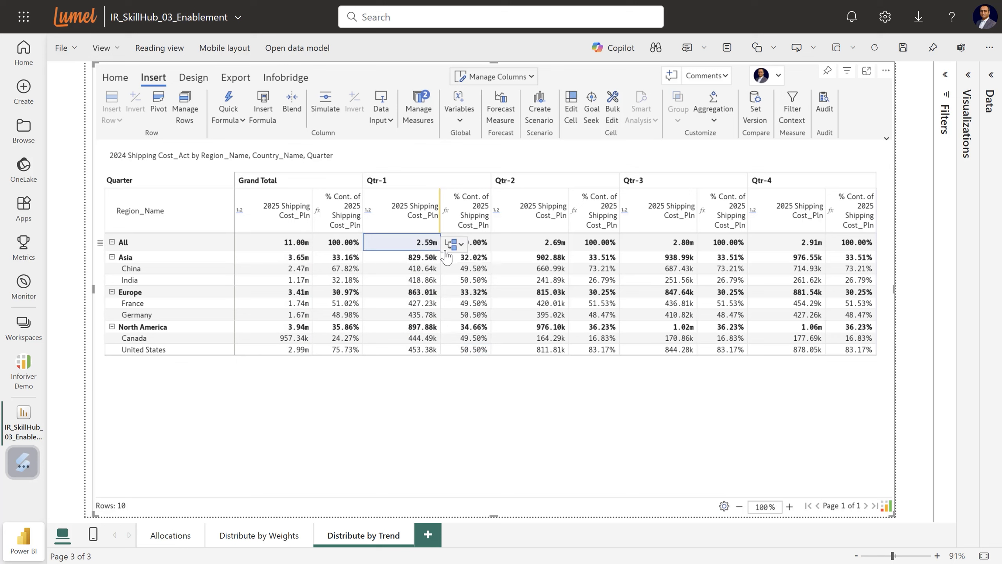
pyautogui.click(462, 245)
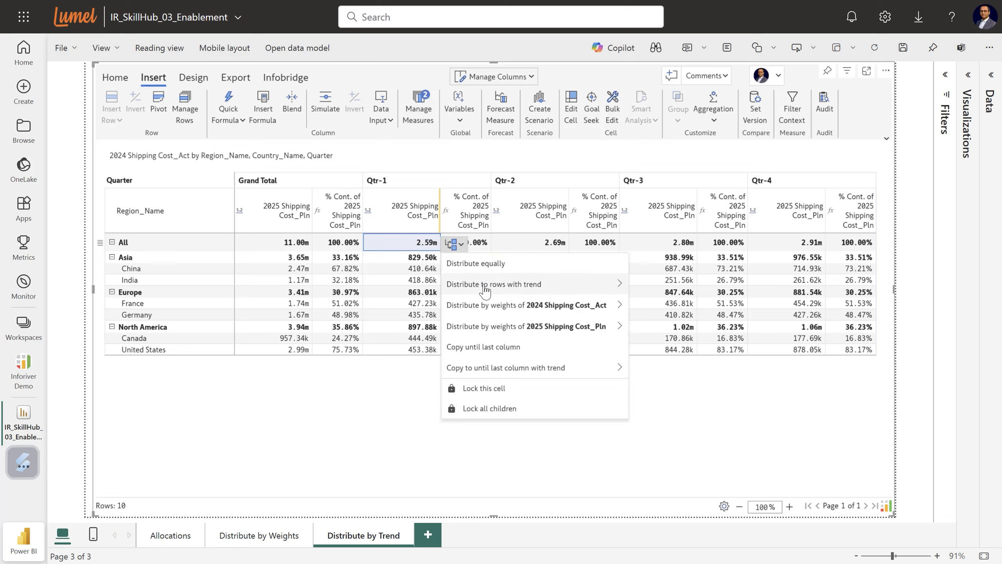
pyautogui.moveTo(483, 283)
pyautogui.click(666, 303)
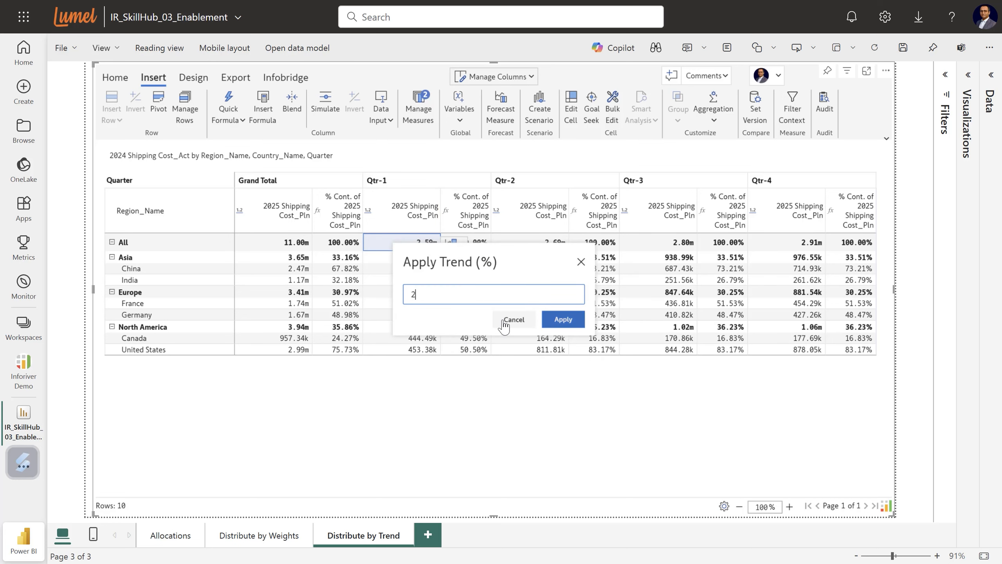
pyautogui.moveTo(426, 294); pyautogui.dragTo(410, 296)
pyautogui.write('4')
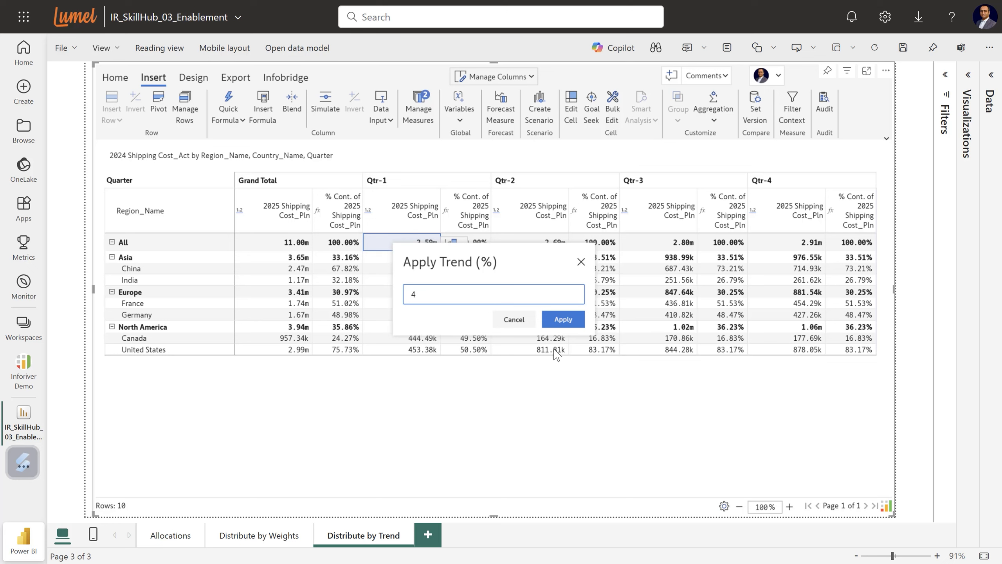
pyautogui.click(563, 320)
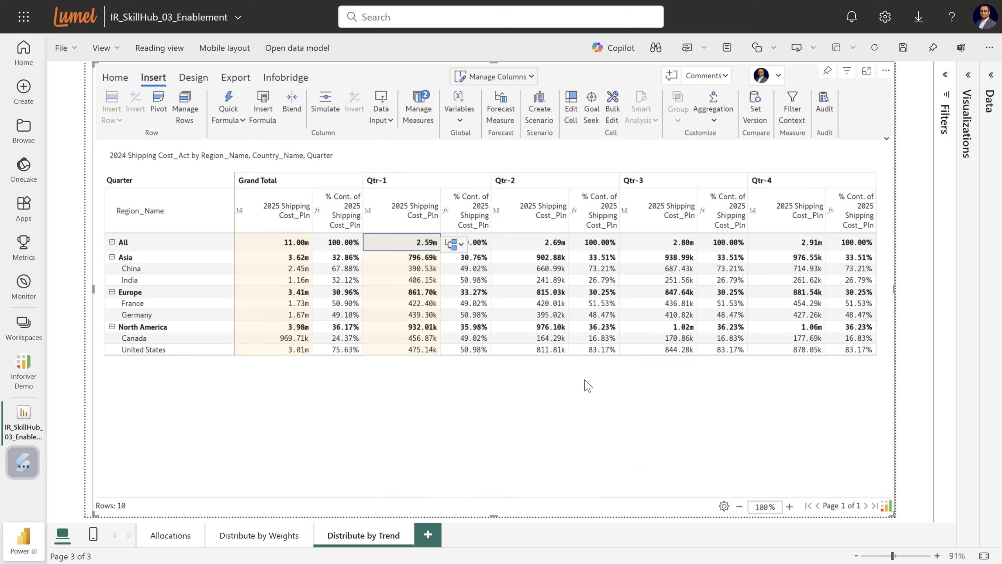